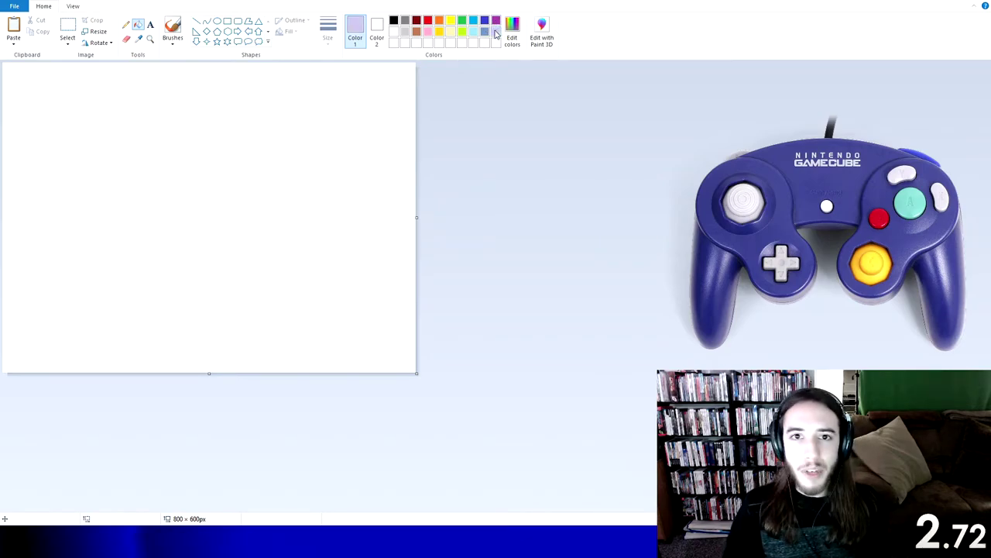
- Draw the controller body outline freehand in blue with the Pencil
{"action": "left_click", "coordinate": [495, 23]}
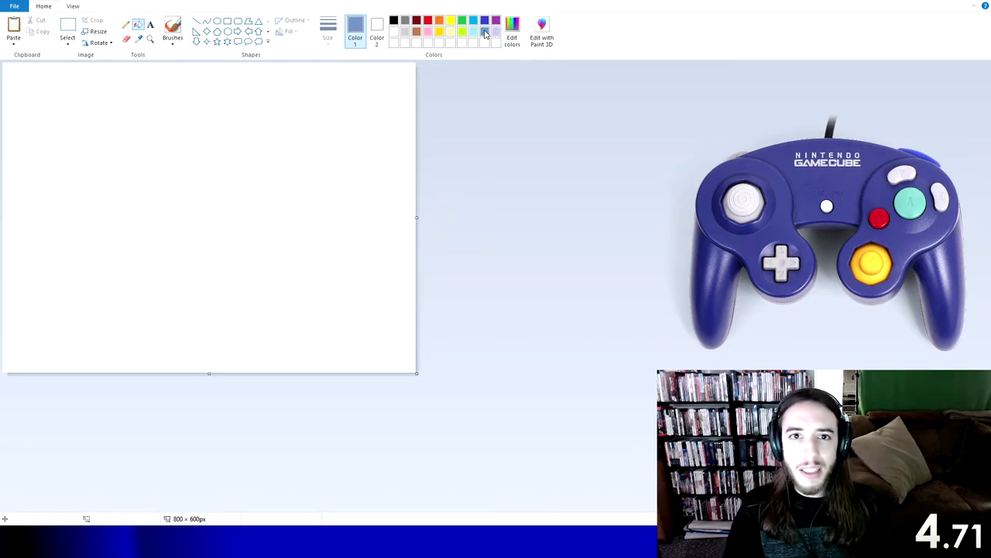
{"action": "left_click", "coordinate": [126, 25]}
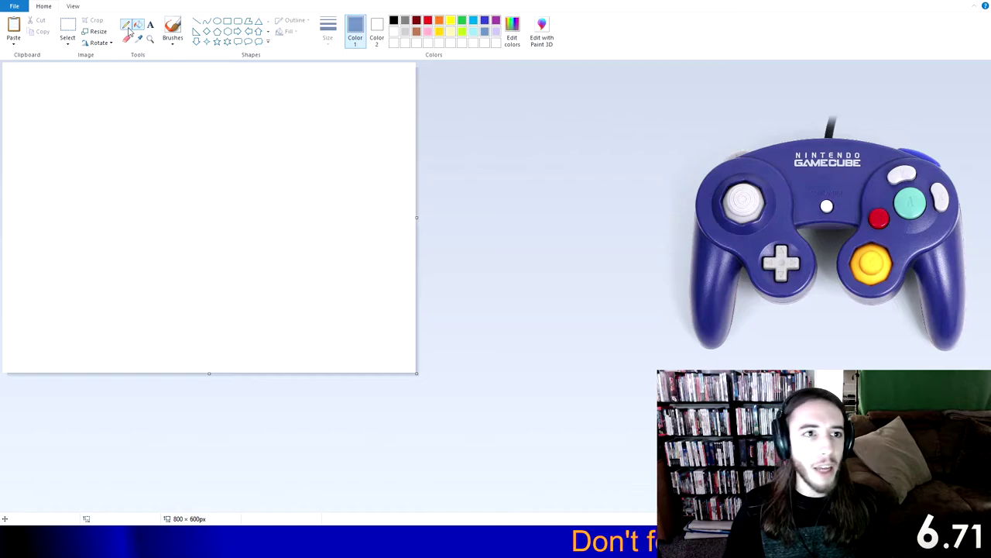
{"action": "mouse_move", "coordinate": [109, 181]}
{"action": "left_mouse_down"}
{"action": "mouse_move", "coordinate": [128, 162]}
{"action": "mouse_move", "coordinate": [274, 146]}
{"action": "mouse_move", "coordinate": [298, 276]}
{"action": "mouse_move", "coordinate": [212, 210]}
{"action": "mouse_move", "coordinate": [135, 241]}
{"action": "mouse_move", "coordinate": [101, 272]}
{"action": "mouse_move", "coordinate": [84, 232]}
{"action": "mouse_move", "coordinate": [109, 180]}
{"action": "left_mouse_up"}
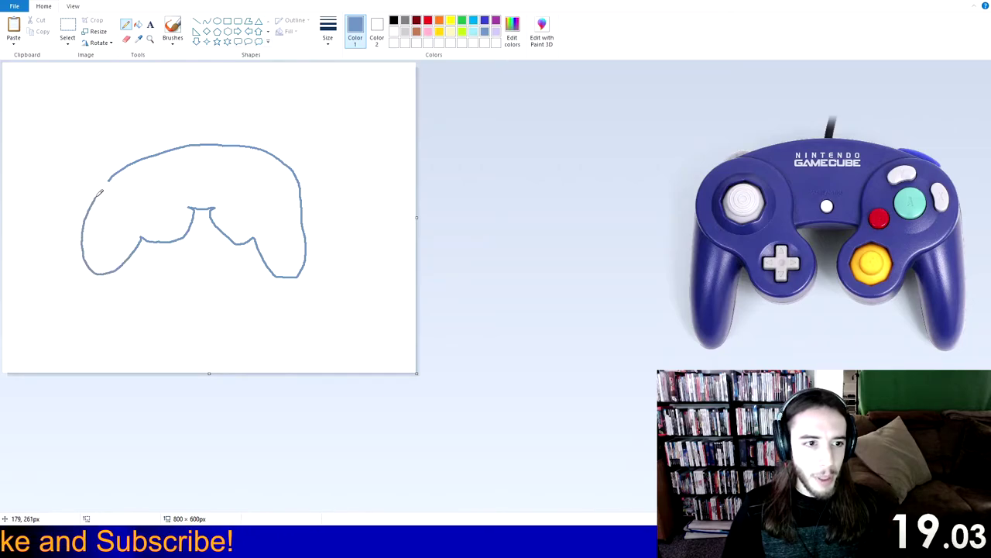
{"action": "left_click", "coordinate": [138, 24]}
- Fill the controller body solid blue, patching the white gap at the top-left
{"action": "left_click", "coordinate": [289, 176]}
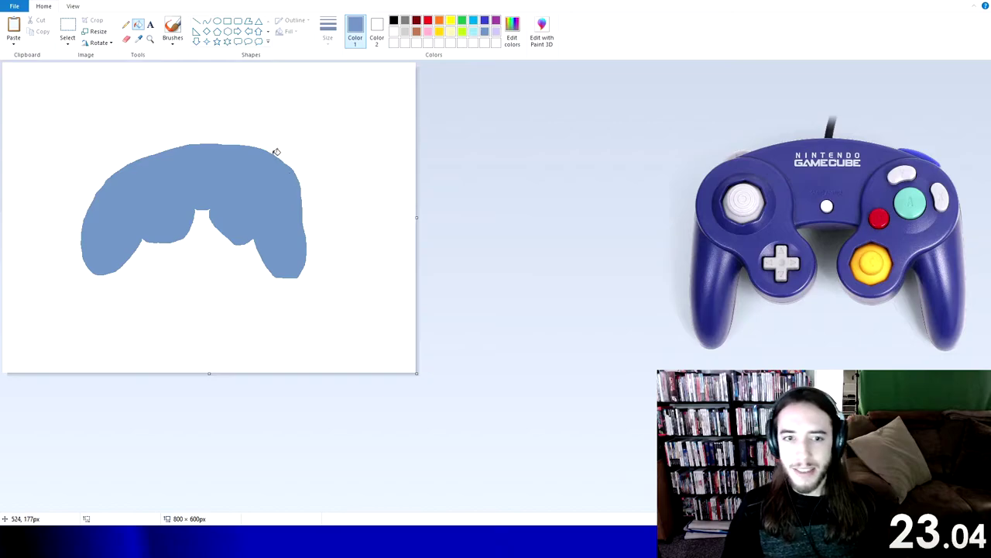
{"action": "left_click", "coordinate": [126, 24]}
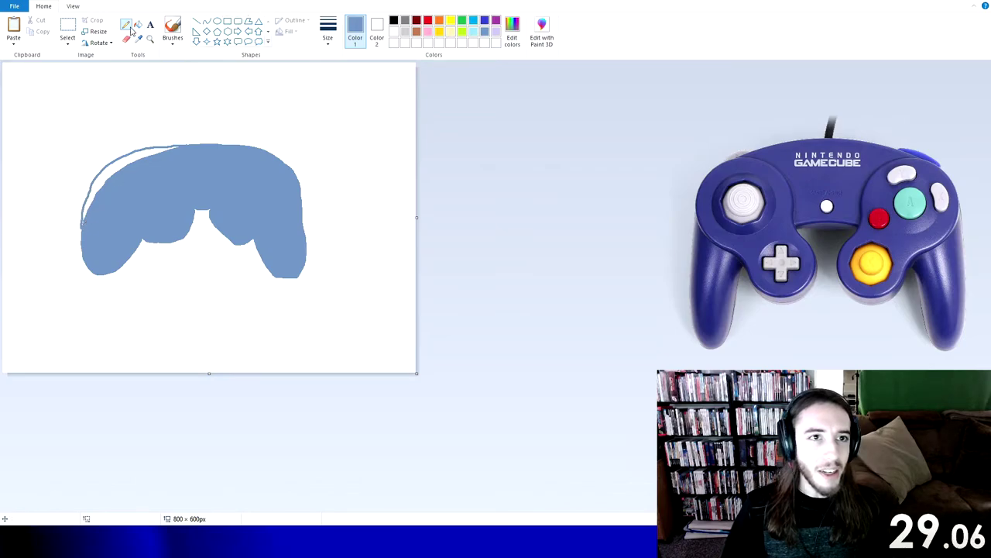
{"action": "left_click", "coordinate": [122, 159]}
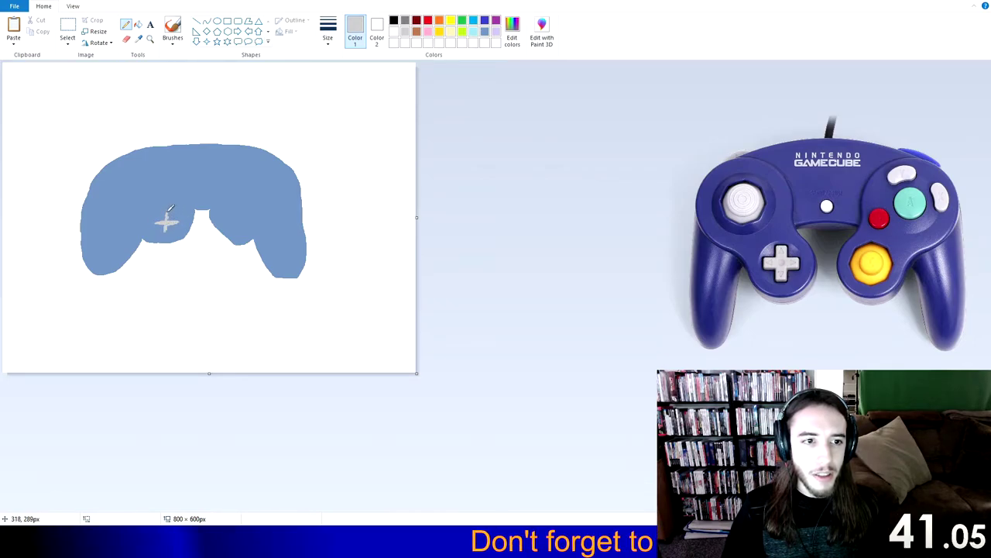
{"action": "left_click", "coordinate": [451, 22]}
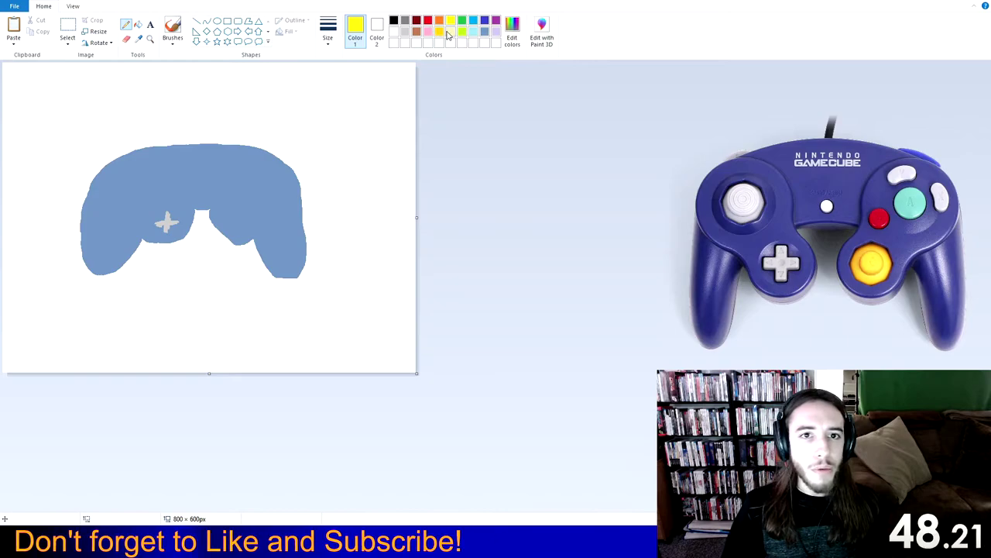
- Add a yellow oval button with a bright yellow centre on the controller's right side
{"action": "left_click", "coordinate": [216, 21]}
{"action": "left_click_drag", "start_coordinate": [220, 208], "coordinate": [254, 234]}
{"action": "left_click", "coordinate": [138, 24]}
{"action": "left_click", "coordinate": [237, 221]}
{"action": "left_click", "coordinate": [450, 20]}
{"action": "left_click", "coordinate": [217, 21]}
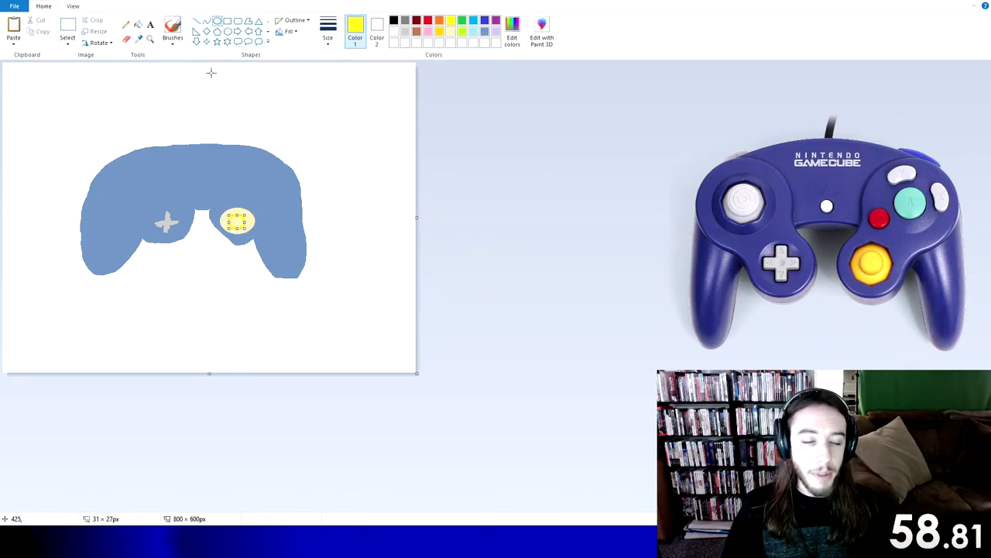
{"action": "left_click", "coordinate": [139, 25]}
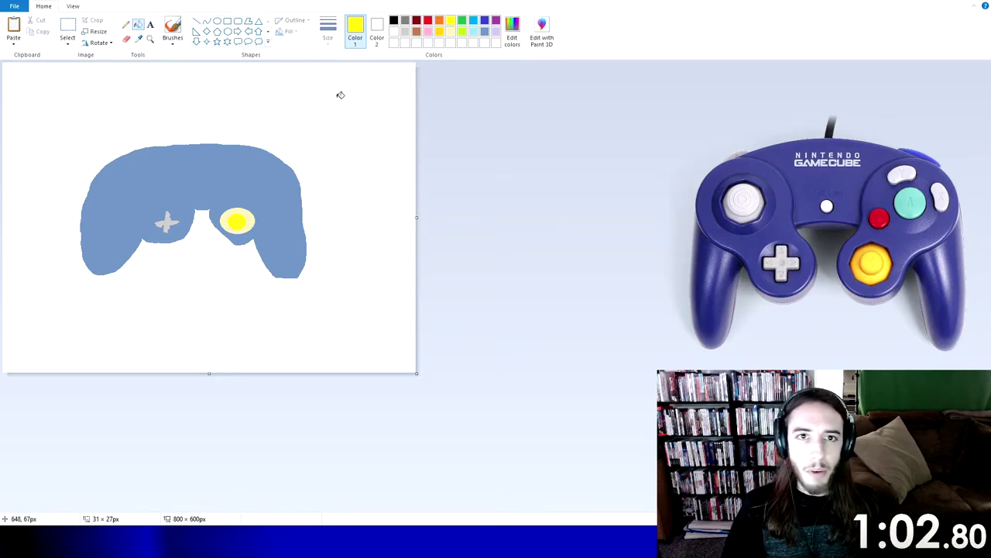
{"action": "left_click", "coordinate": [393, 32]}
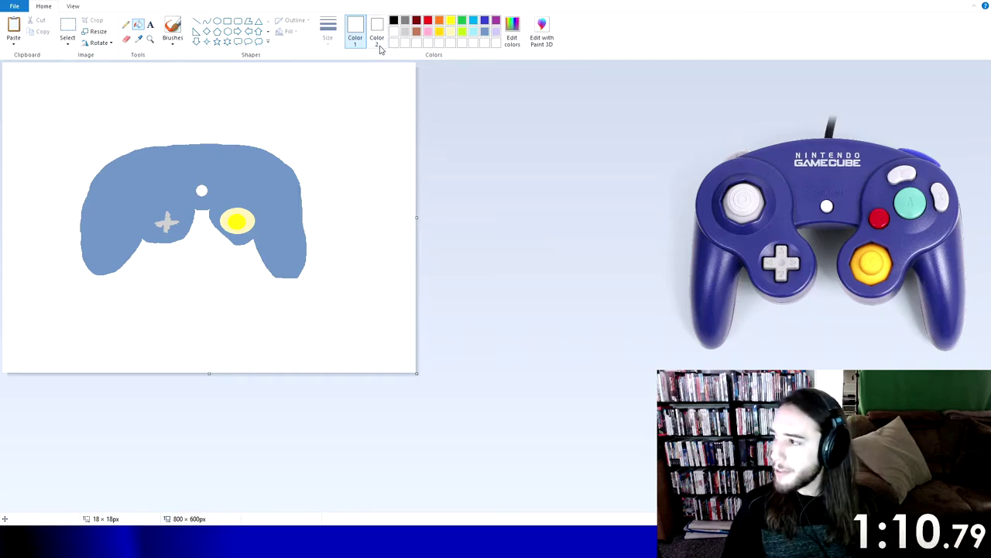
- Add a small solid red circular button above the yellow button
{"action": "left_click", "coordinate": [426, 21]}
{"action": "left_click", "coordinate": [217, 21]}
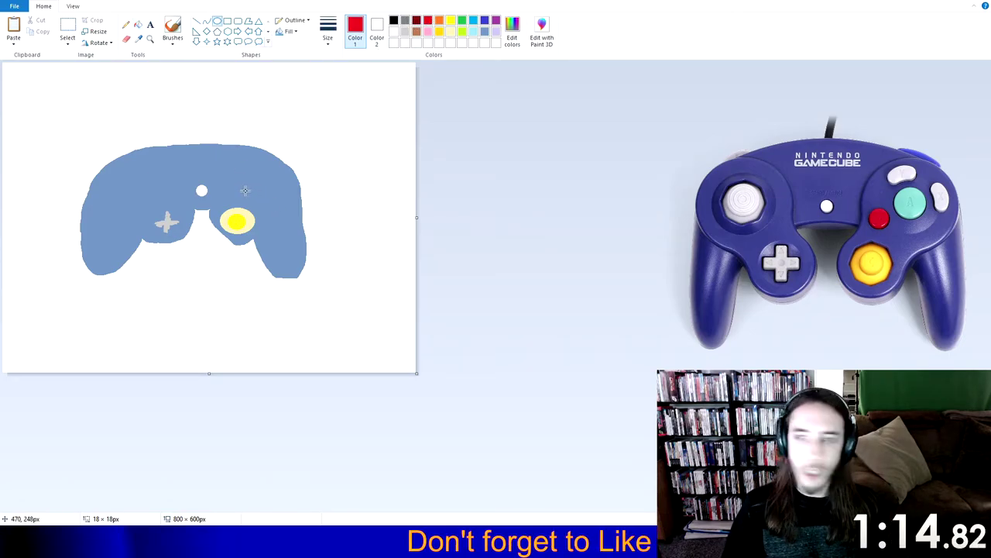
{"action": "left_click_drag", "start_coordinate": [241, 187], "coordinate": [257, 205]}
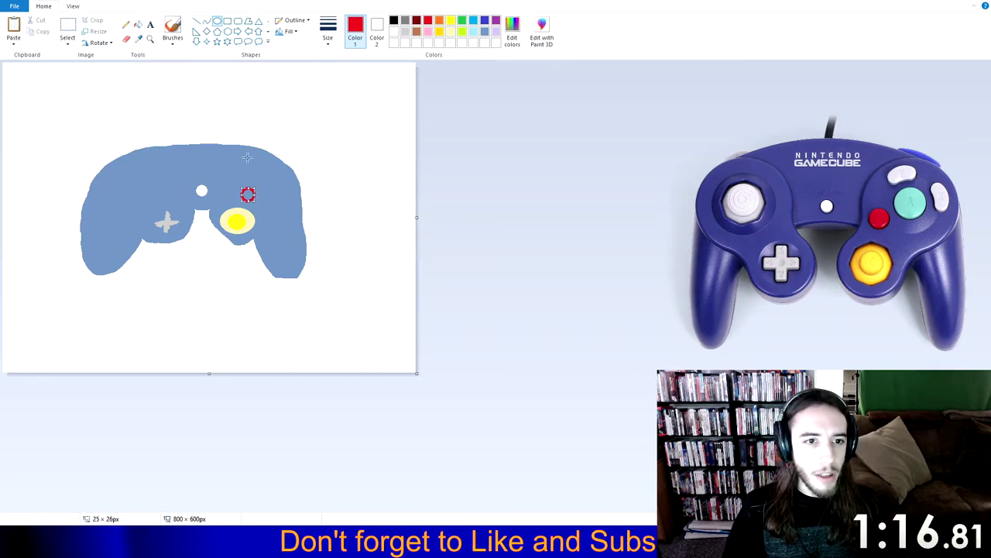
{"action": "left_click", "coordinate": [138, 24]}
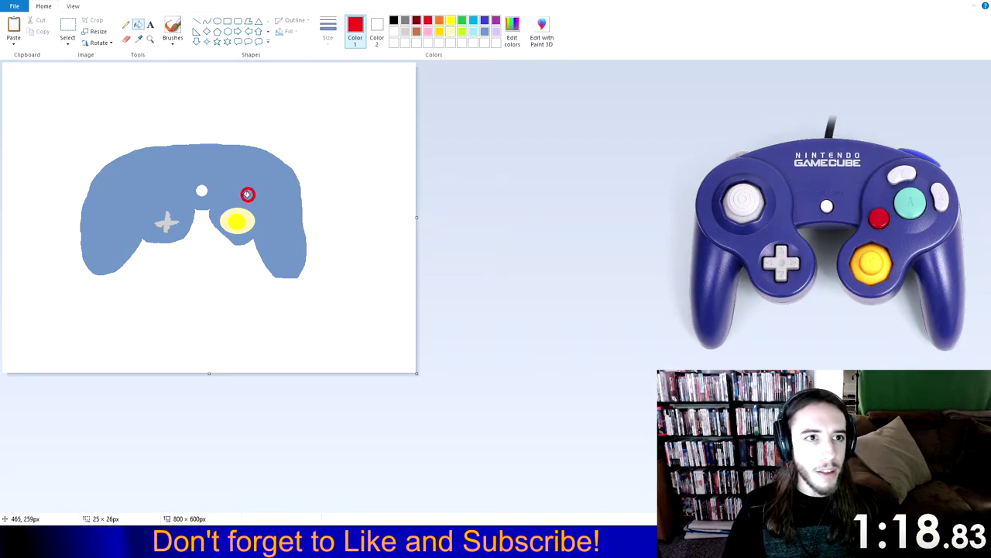
{"action": "left_click", "coordinate": [247, 194]}
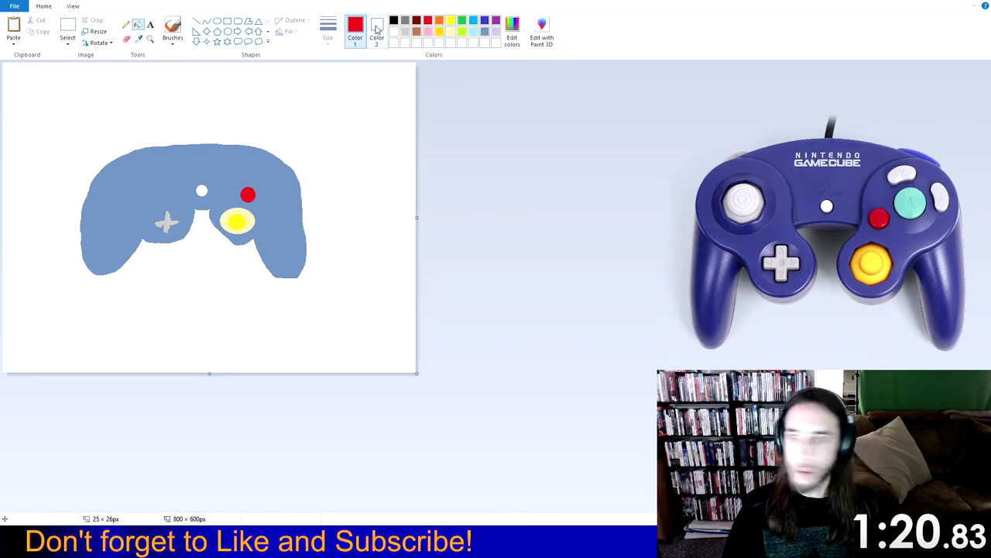
- Draw a lime-green circle outline above the red button
{"action": "left_click", "coordinate": [462, 21]}
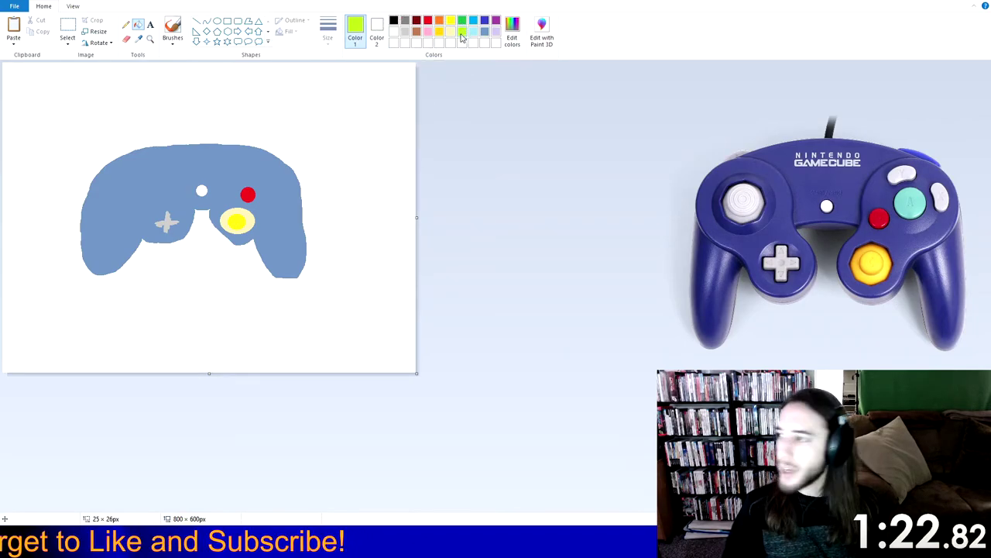
{"action": "left_click", "coordinate": [462, 32]}
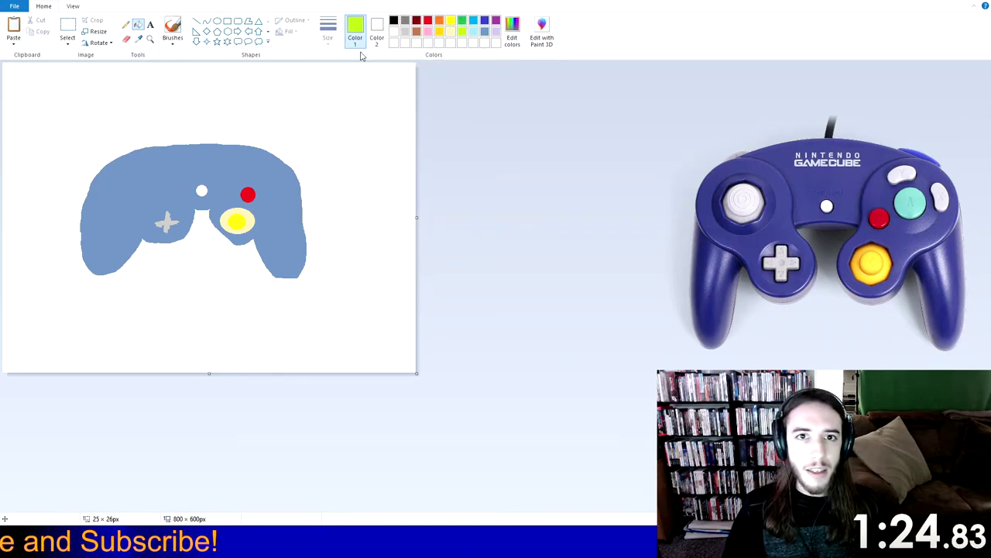
{"action": "left_click", "coordinate": [217, 21]}
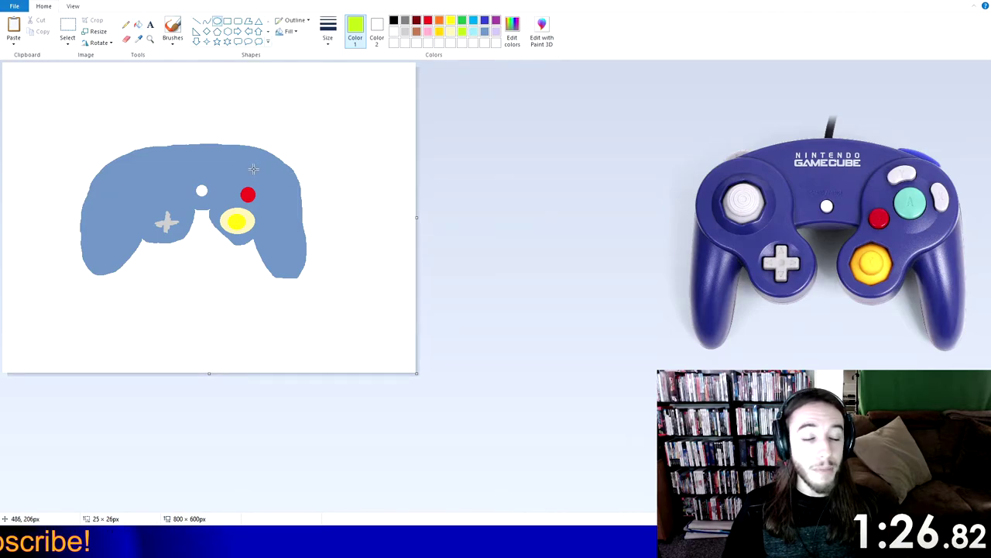
{"action": "left_click_drag", "start_coordinate": [250, 163], "coordinate": [275, 186]}
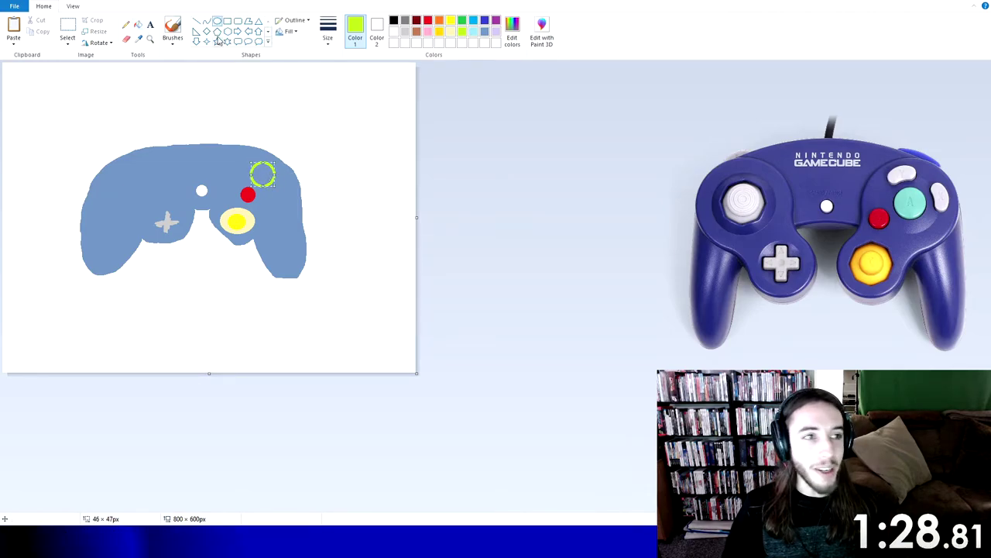
{"action": "left_click", "coordinate": [416, 22]}
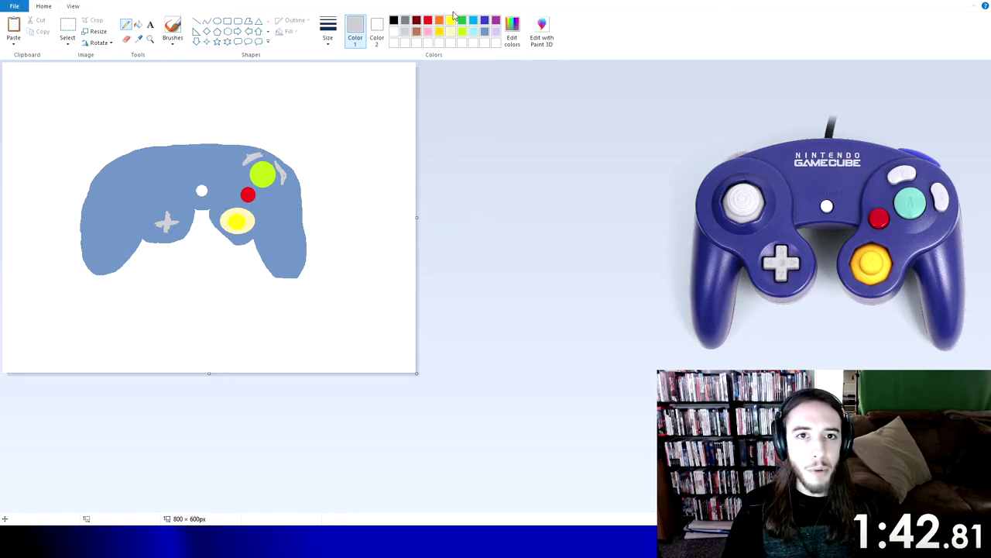
- Draw a purple top button and a light grey trigger arc on the top-left corner
{"action": "left_click_drag", "start_coordinate": [288, 153], "coordinate": [256, 145]}
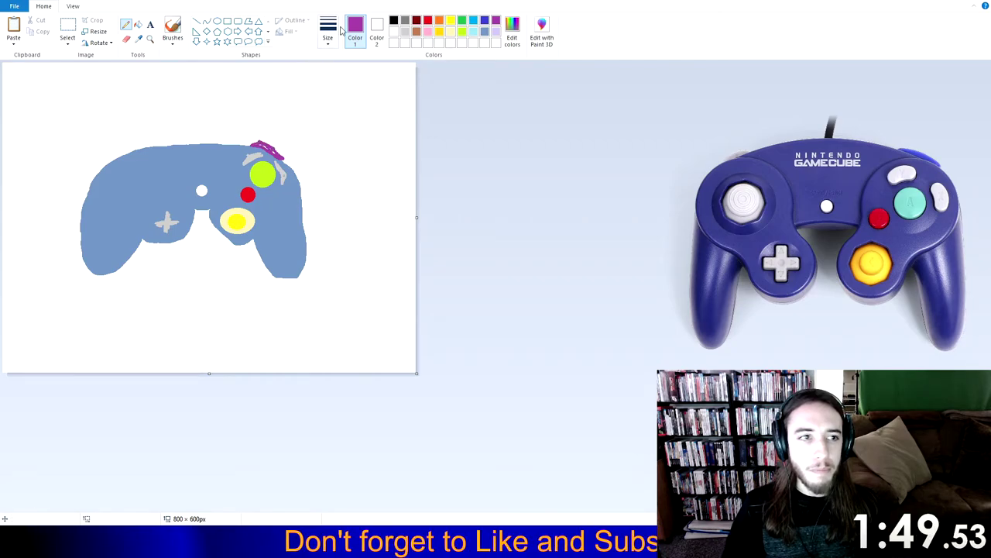
{"action": "left_click", "coordinate": [405, 31]}
{"action": "mouse_move", "coordinate": [292, 163]}
{"action": "left_mouse_down"}
{"action": "mouse_move", "coordinate": [242, 141]}
{"action": "mouse_move", "coordinate": [116, 155]}
{"action": "left_mouse_up"}
{"action": "key", "text": "ctrl+z"}
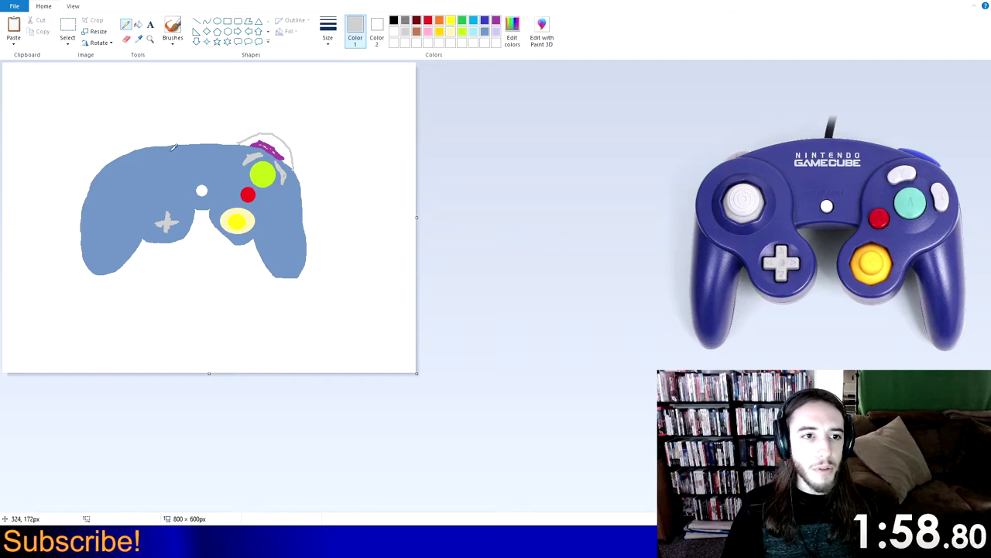
{"action": "left_click_drag", "start_coordinate": [169, 144], "coordinate": [101, 165]}
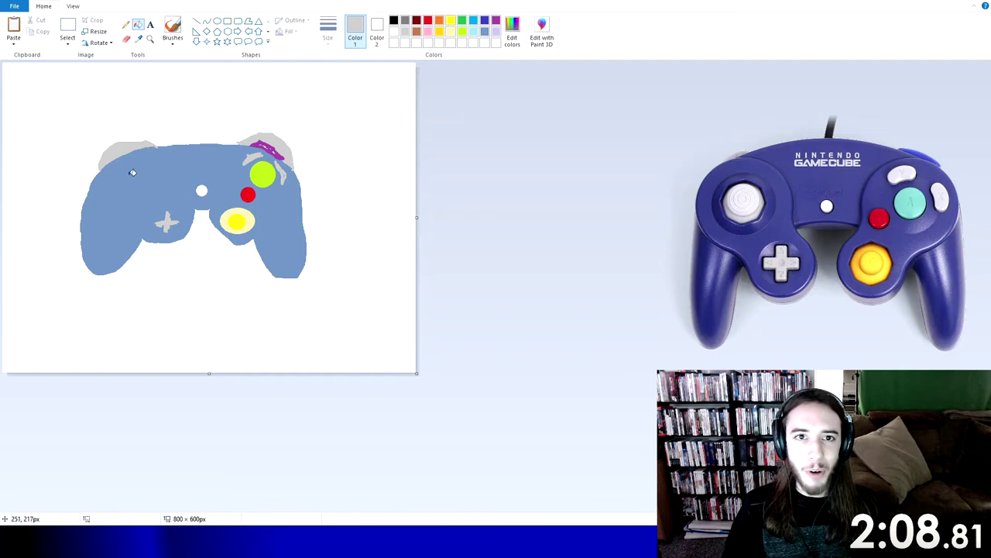
{"action": "left_click", "coordinate": [217, 23]}
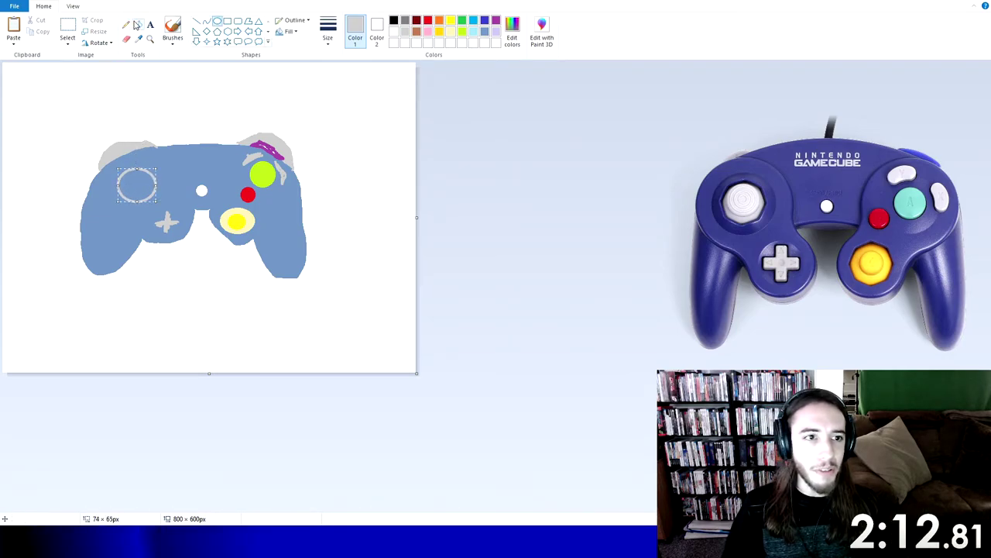
- Fill the left analog stick's centre with white
{"action": "left_click", "coordinate": [137, 25]}
{"action": "left_click", "coordinate": [393, 31]}
{"action": "left_click", "coordinate": [136, 177]}
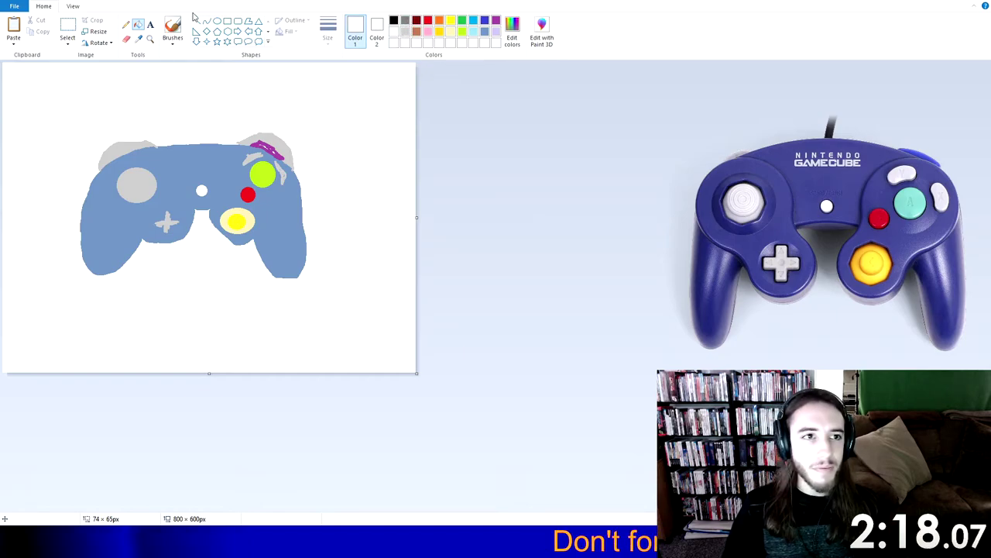
{"action": "left_click", "coordinate": [136, 187]}
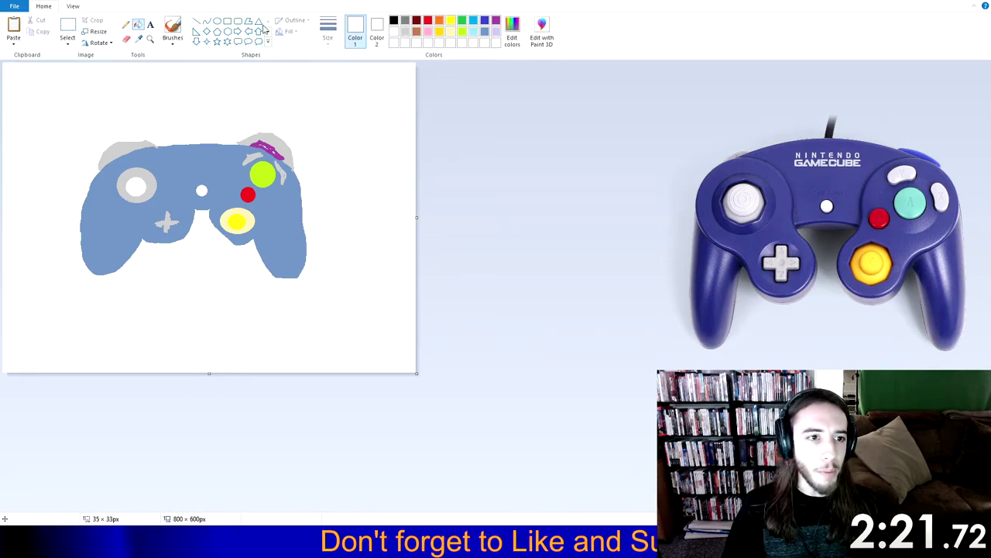
- Draw a thick black cord rising from the controller's top
{"action": "left_click", "coordinate": [393, 21]}
{"action": "left_click", "coordinate": [172, 27]}
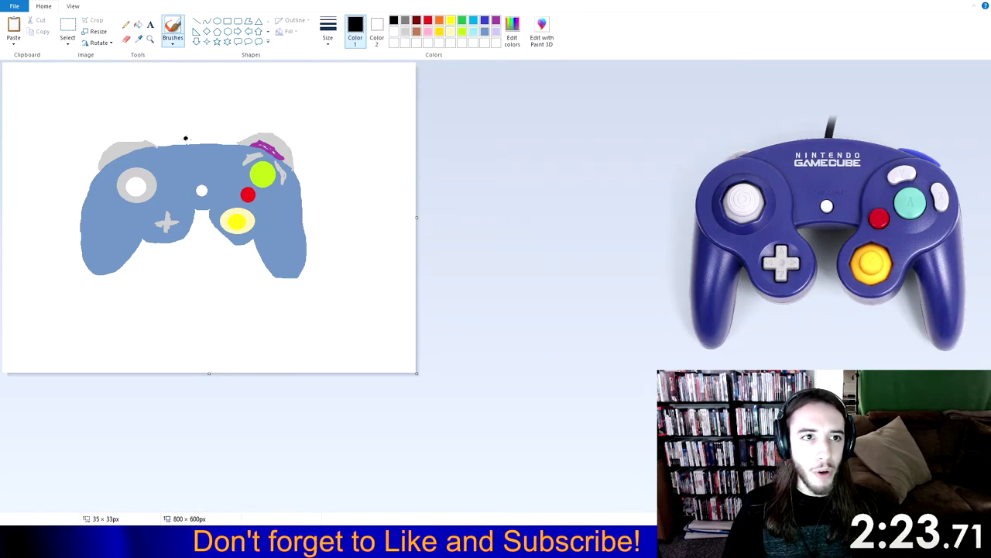
{"action": "mouse_move", "coordinate": [199, 142]}
{"action": "left_mouse_down"}
{"action": "mouse_move", "coordinate": [193, 122]}
{"action": "mouse_move", "coordinate": [226, 85]}
{"action": "left_mouse_up"}
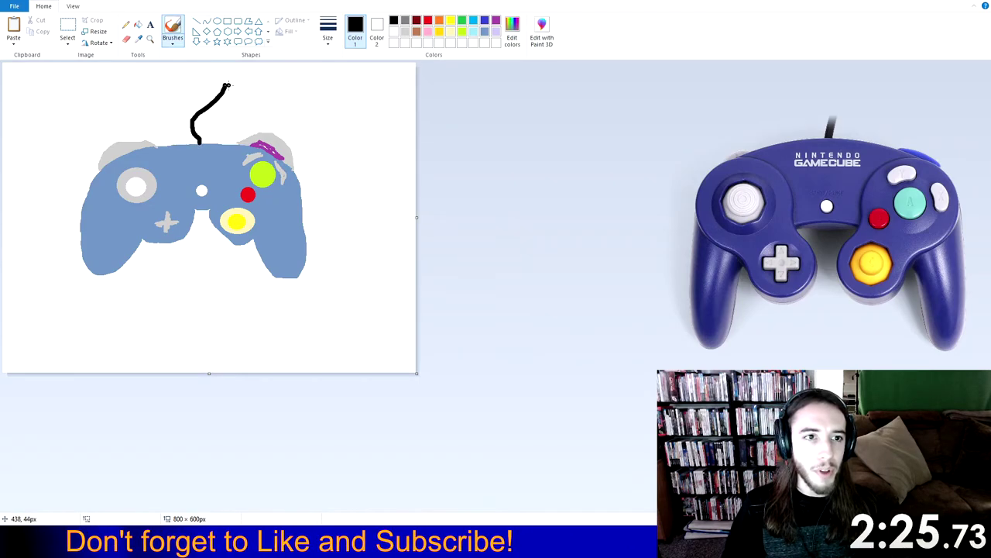